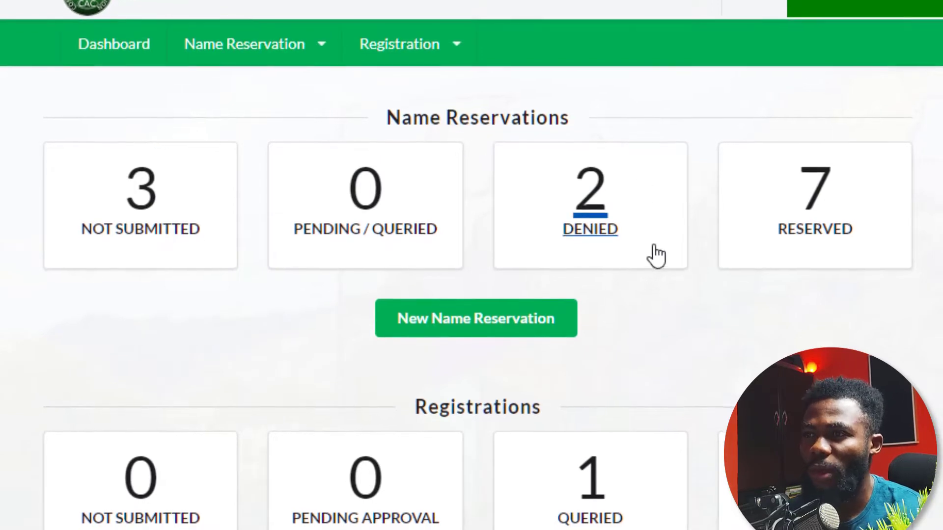
Open the Hostinger Webmail Archive folder listing the Prospa payment and CAC Document emails.
scroll(653, 362, down, 5)
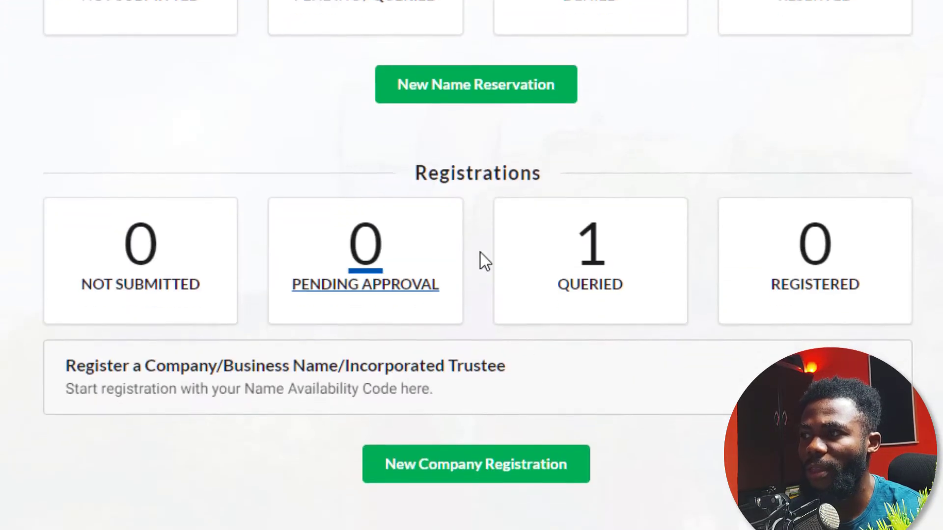
scroll(462, 285, up, 2)
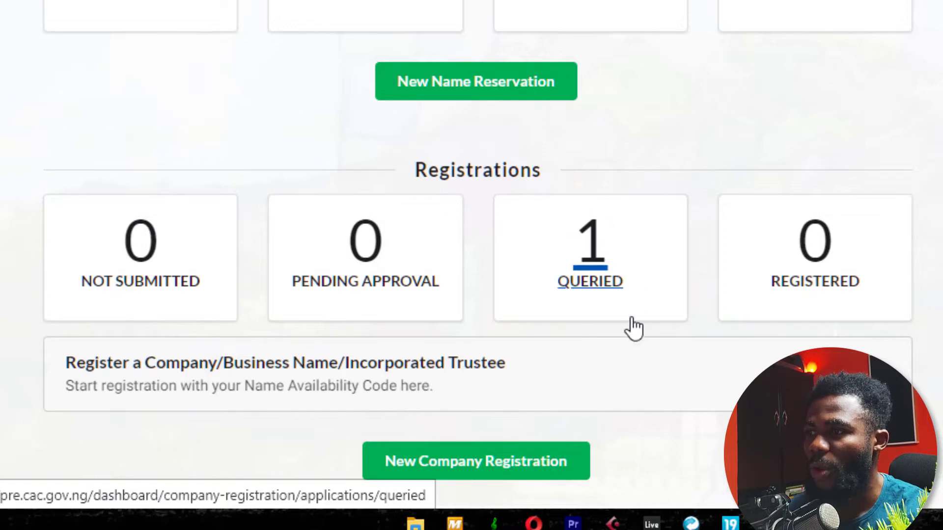
click(585, 289)
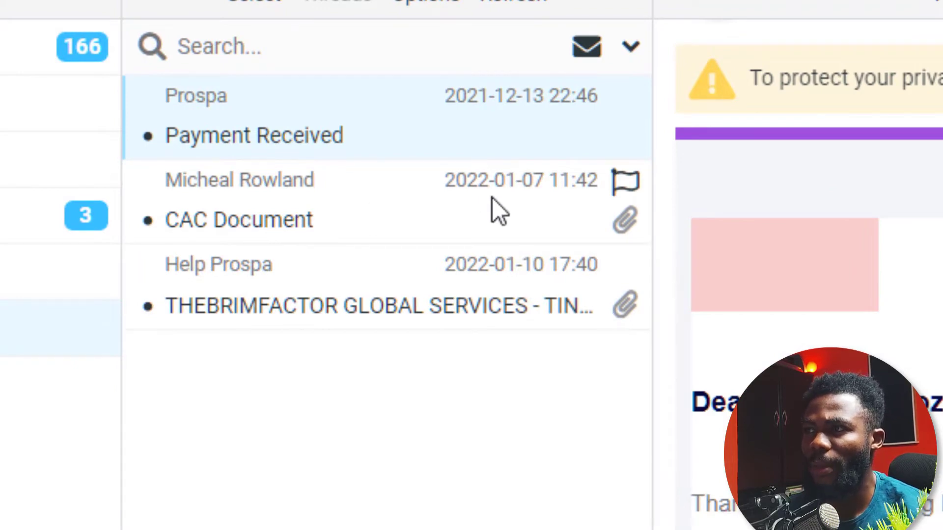
Open the 'CAC Document' email with the application and certificate PDFs attached.
click(523, 198)
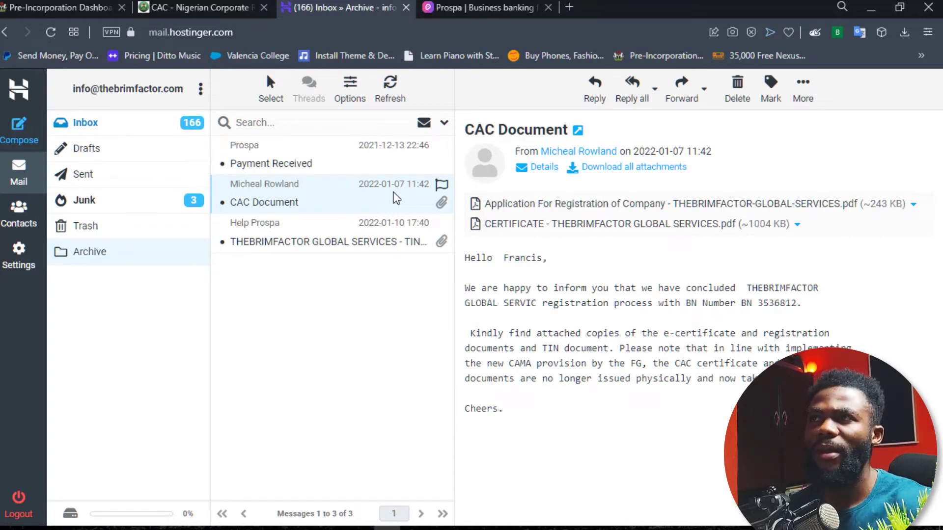
Switch to the Prospa dashboard and open the support chat with the Prospa team.
click(511, 7)
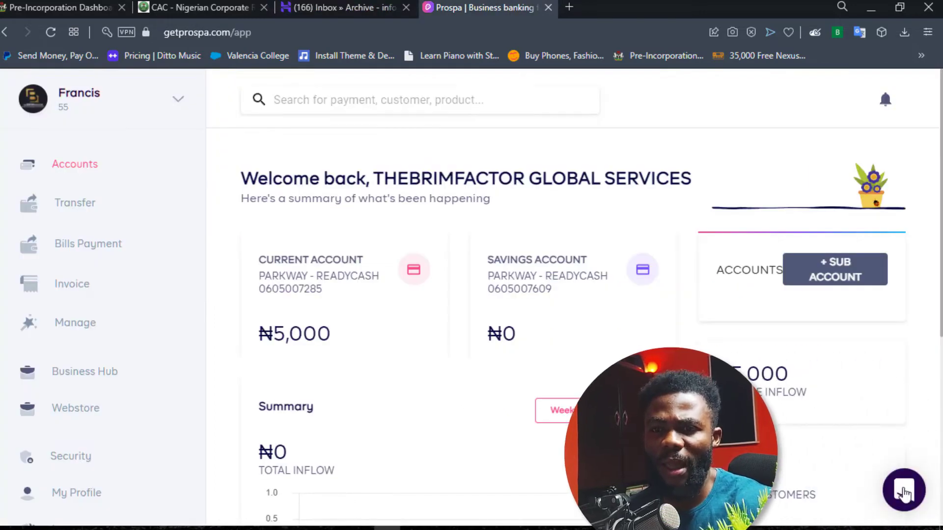
click(904, 492)
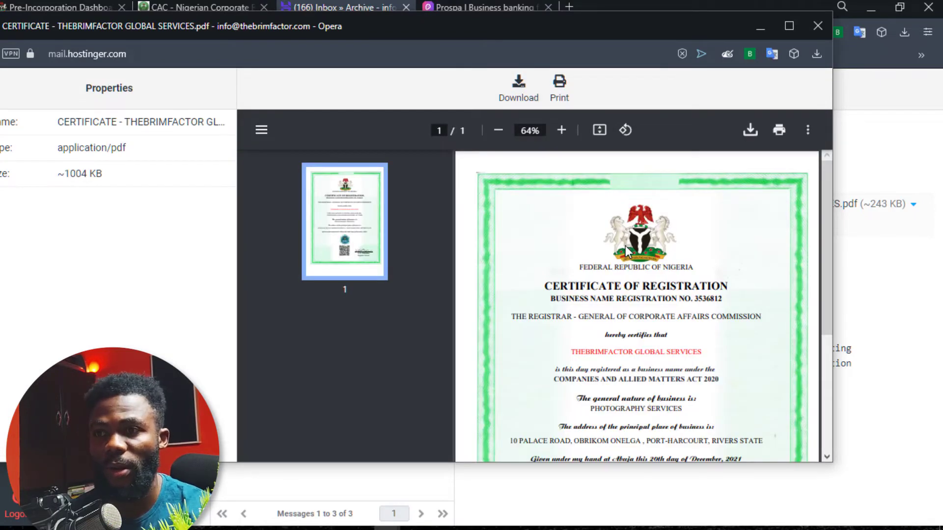
Close the certificate of registration PDF preview to return to the CAC Document email.
click(817, 9)
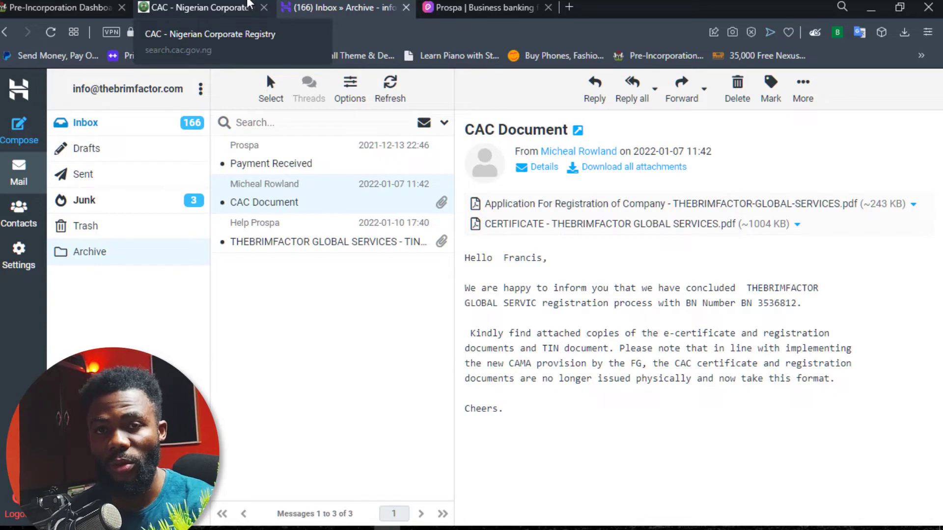
Switch to the 'CAC - Nigerian Corporate Registry' public record search page.
click(241, 6)
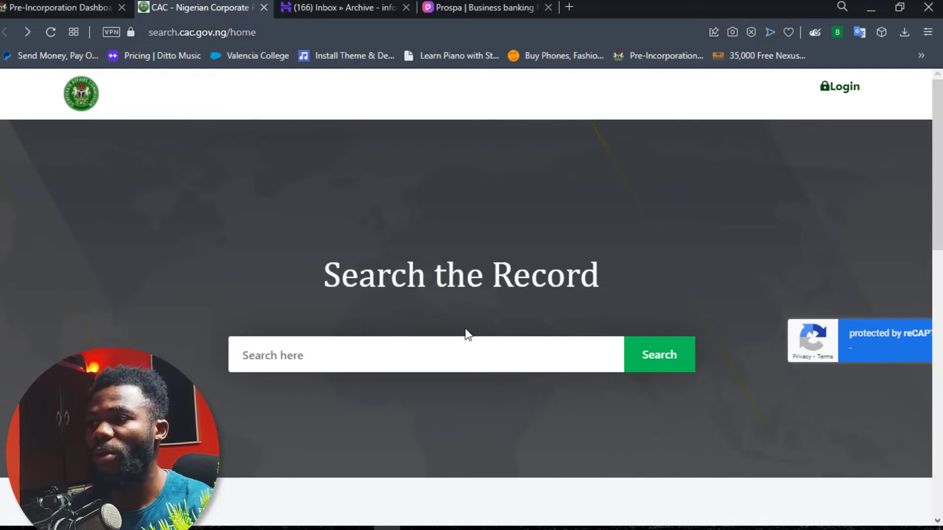
Search CAC public records for 'thebrimfactor', briefly glancing at the Pre-Incorporation Dashboard.
click(406, 359)
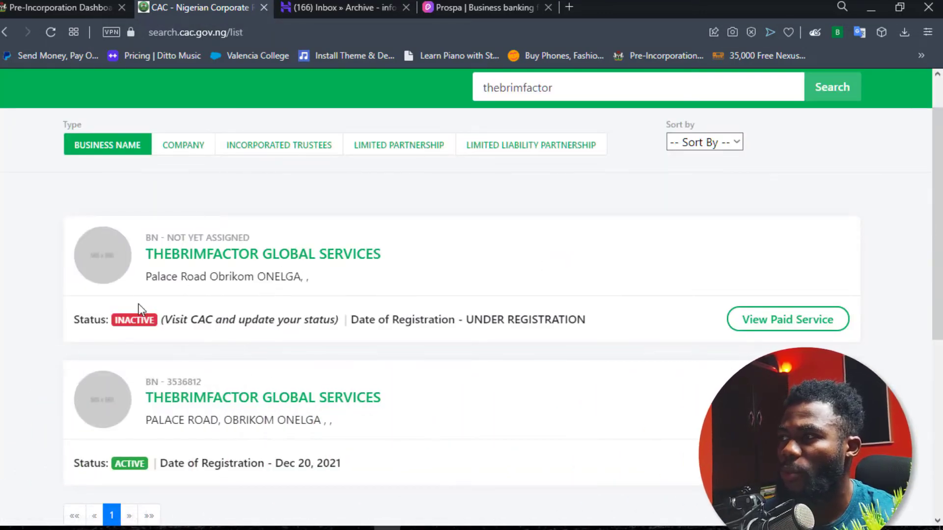
click(72, 9)
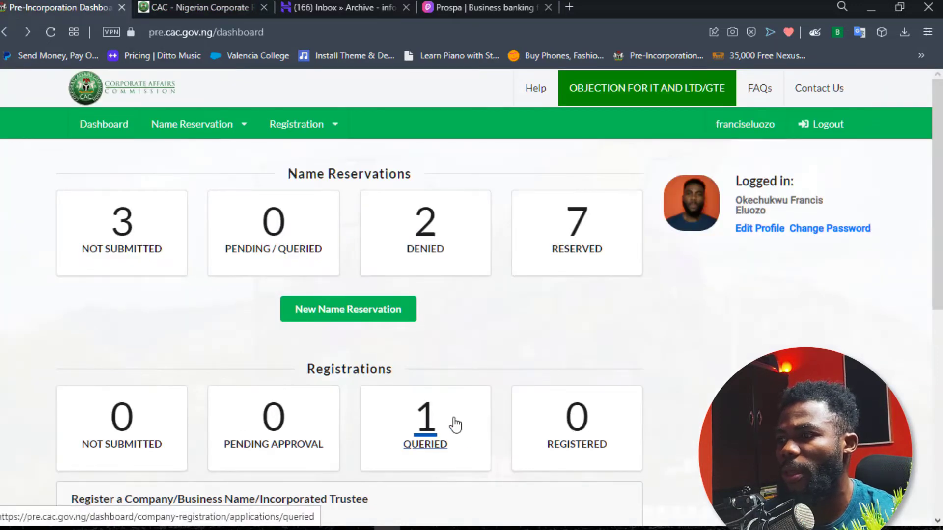
click(211, 8)
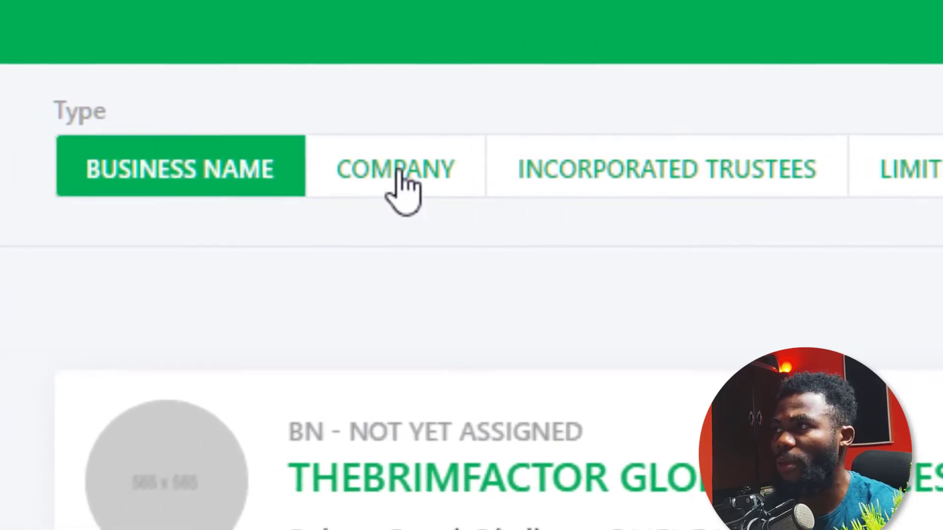
click(399, 187)
click(511, 172)
click(929, 179)
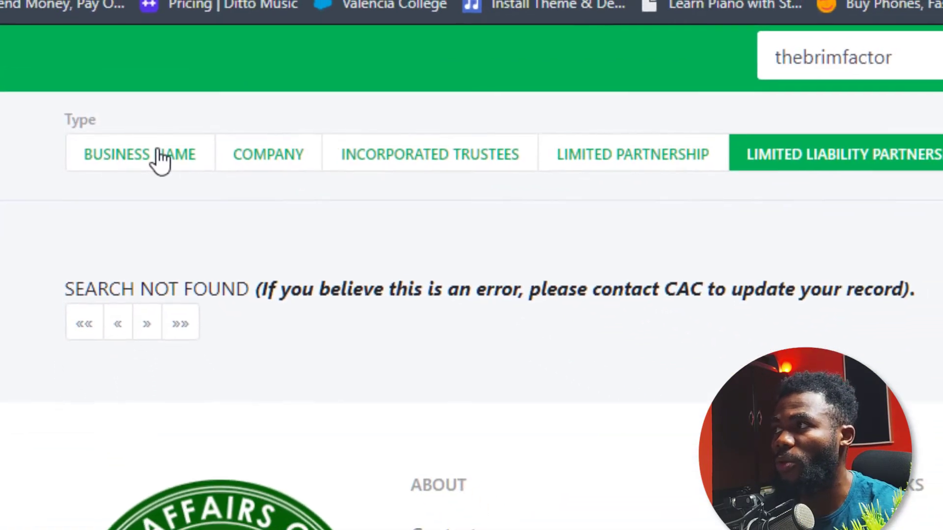
click(170, 158)
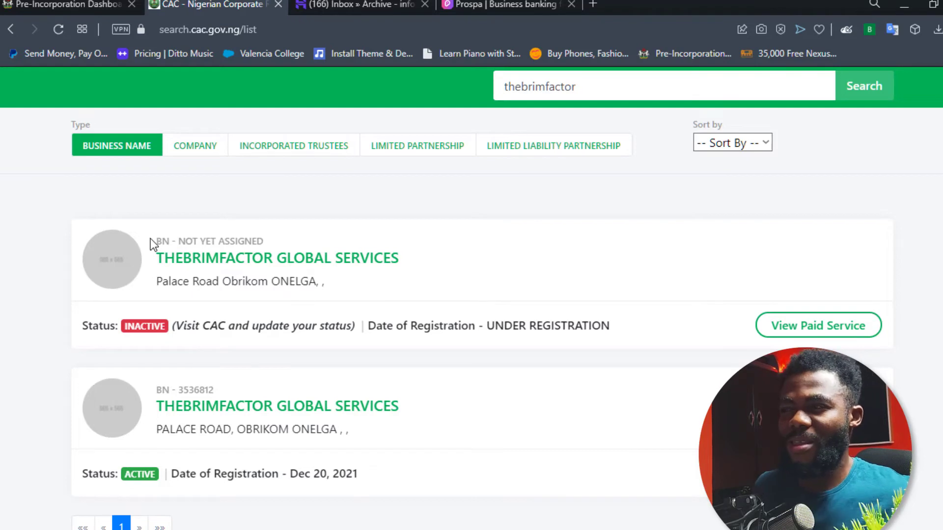
Switch to the 'Prospa | Business banking' dashboard tab.
click(493, 4)
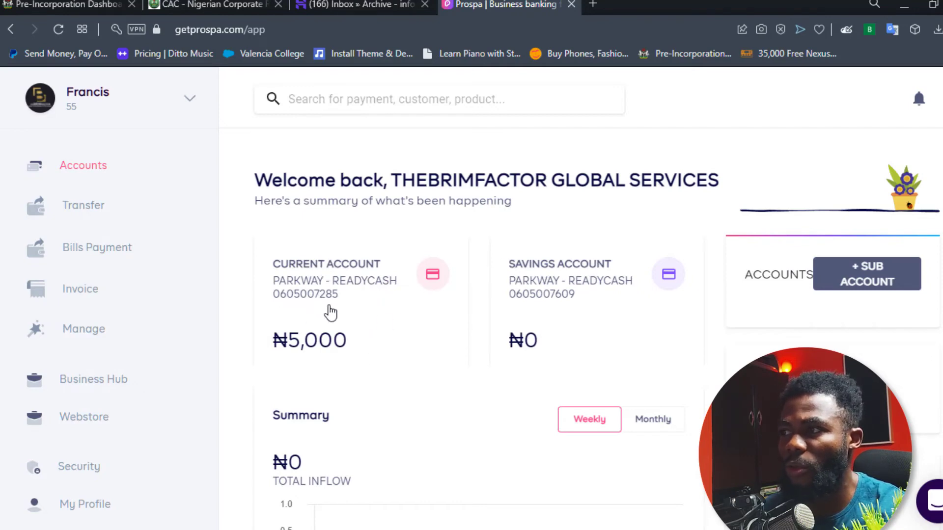
Start a new bank transfer to PARKWAY and enter the business current account's number.
click(298, 310)
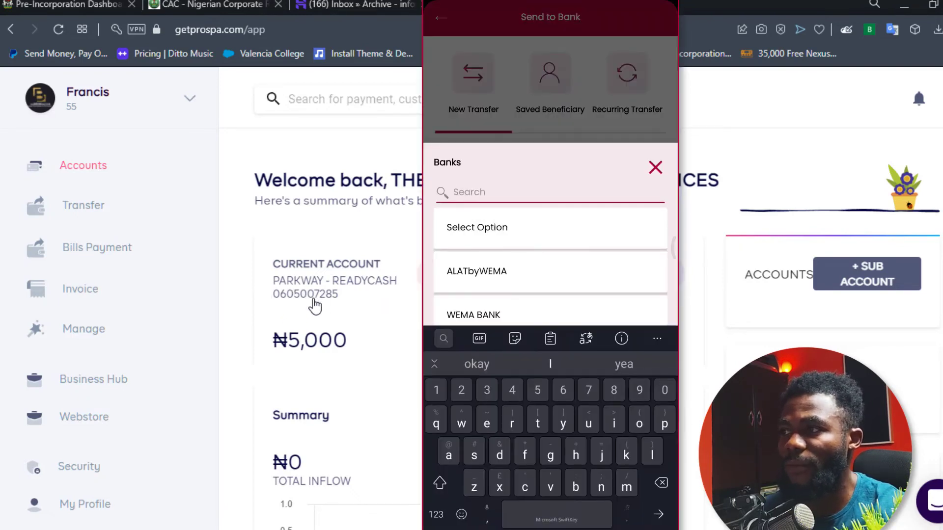
text(park)
click(468, 227)
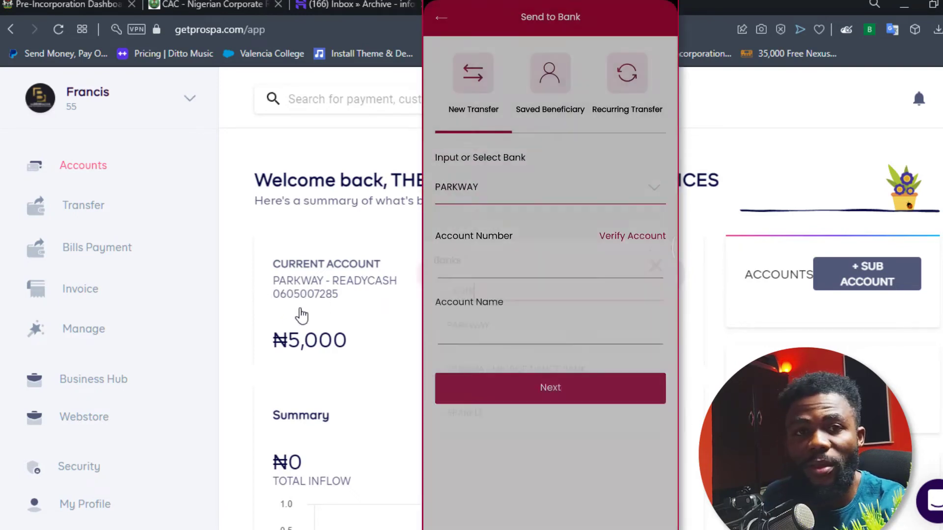
click(550, 267)
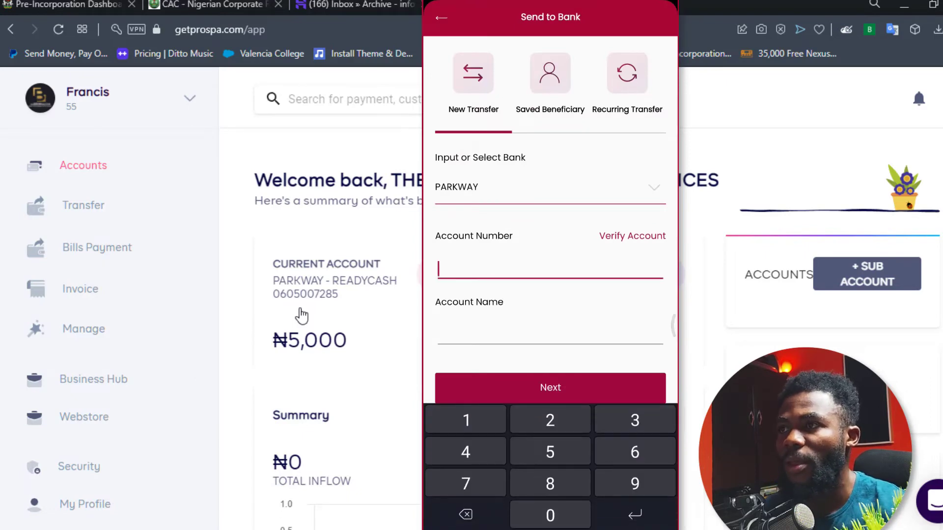
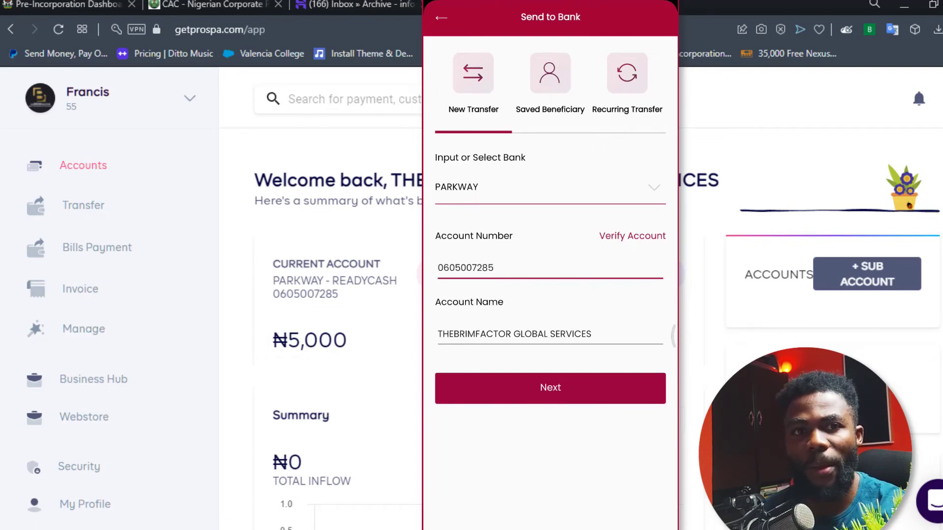
Browse the Transfer, Bills Payment and Invoice pages, with a brief return to Accounts.
click(80, 205)
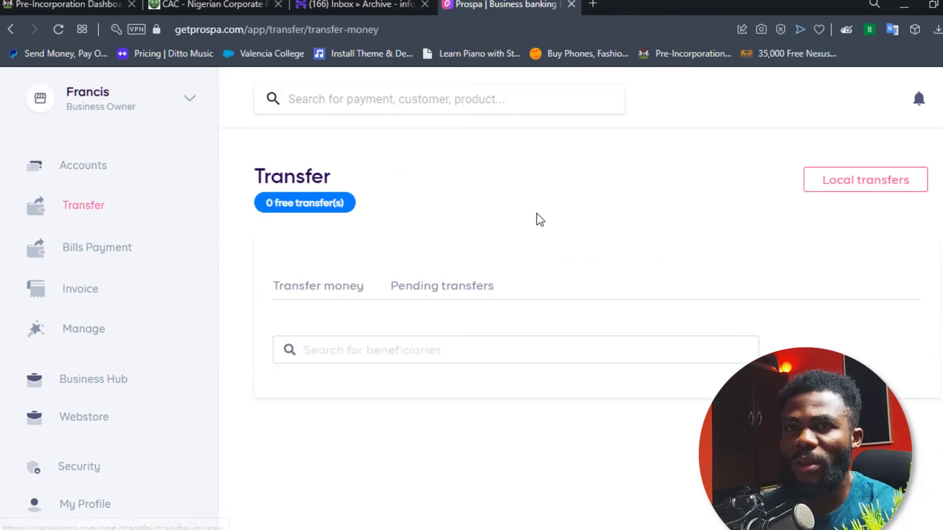
click(117, 255)
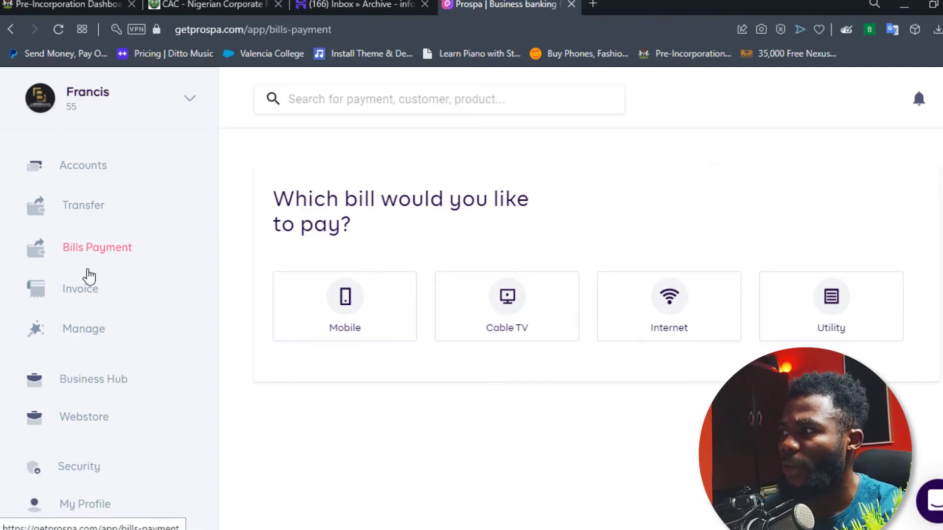
click(88, 293)
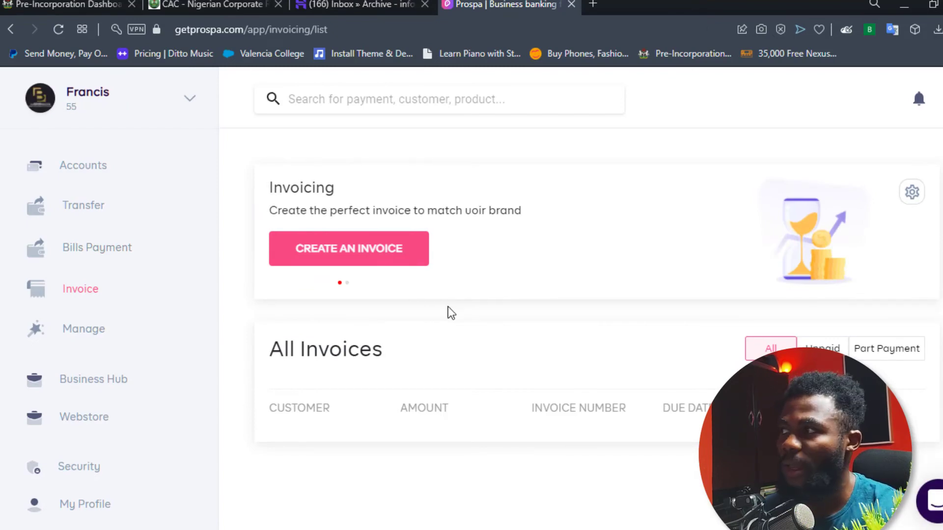
click(92, 169)
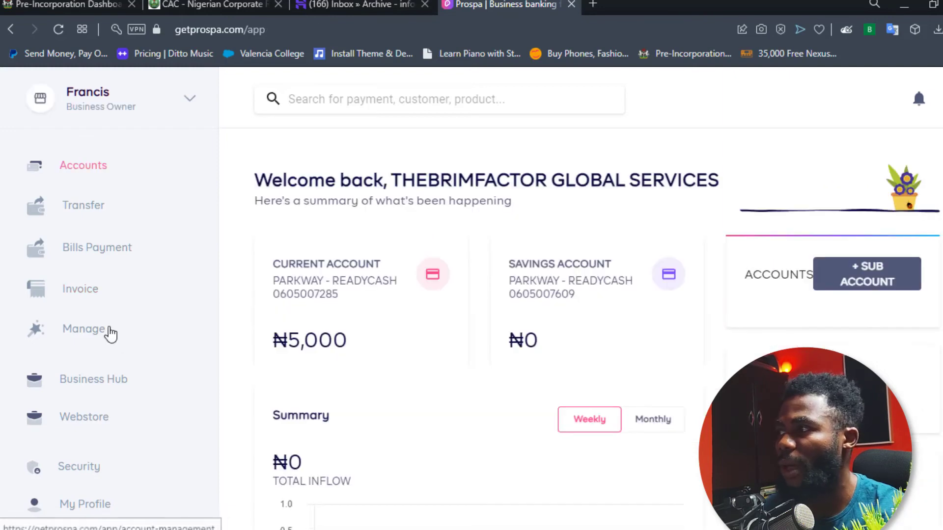
click(98, 289)
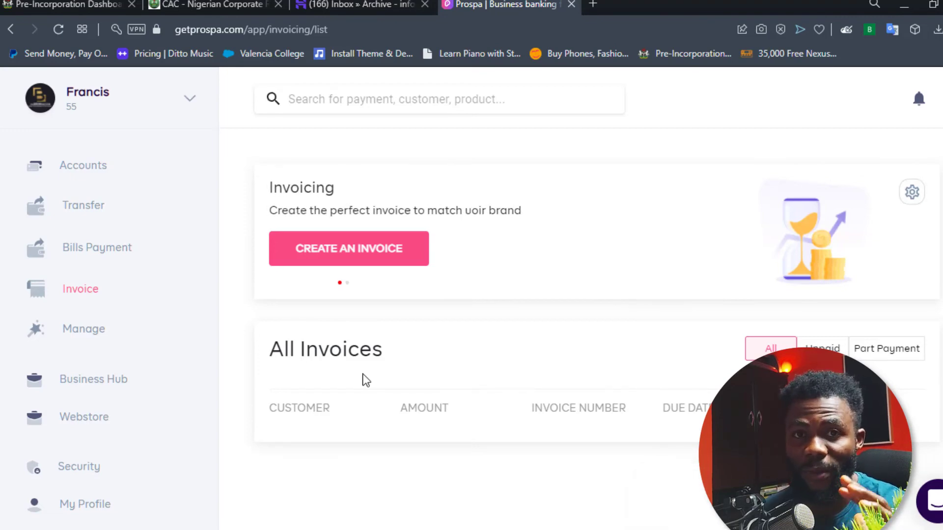
Review the Account management plan details, then open the Business Hub overview.
click(88, 334)
scroll(471, 319, down, 3)
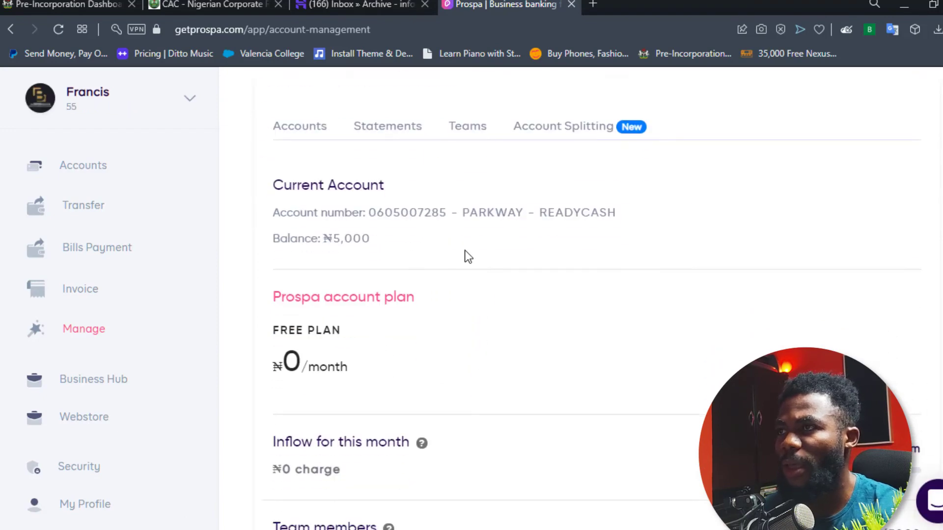
scroll(541, 221, up, 3)
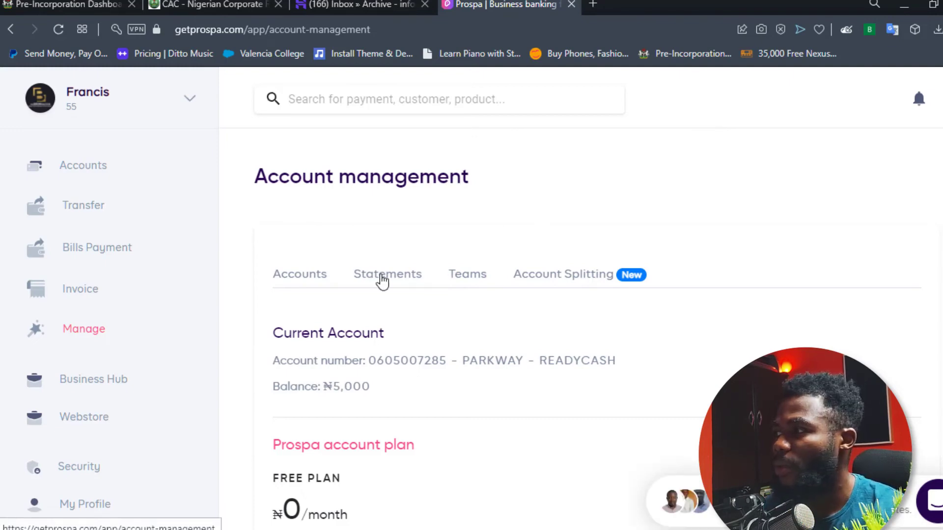
click(83, 388)
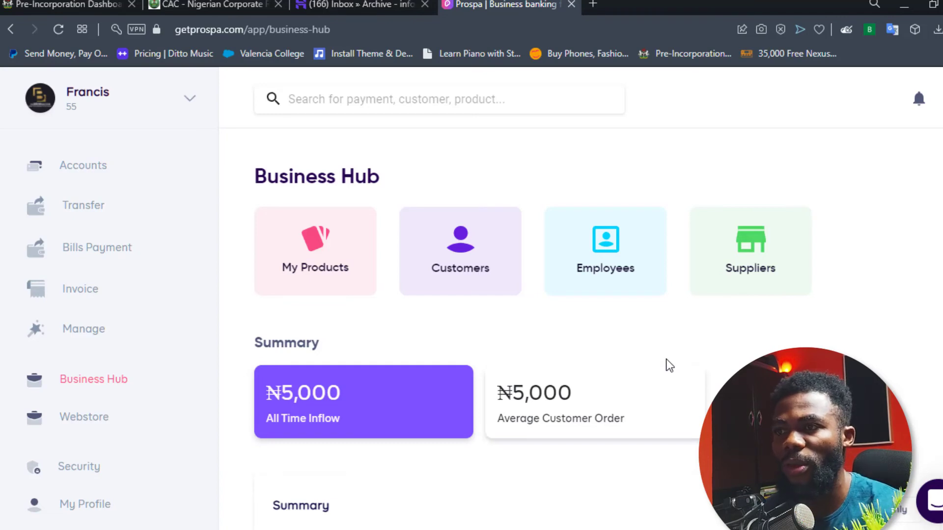
Open the Webstore and view the Wedding Coverage product details (₦150,000, out of stock).
click(628, 284)
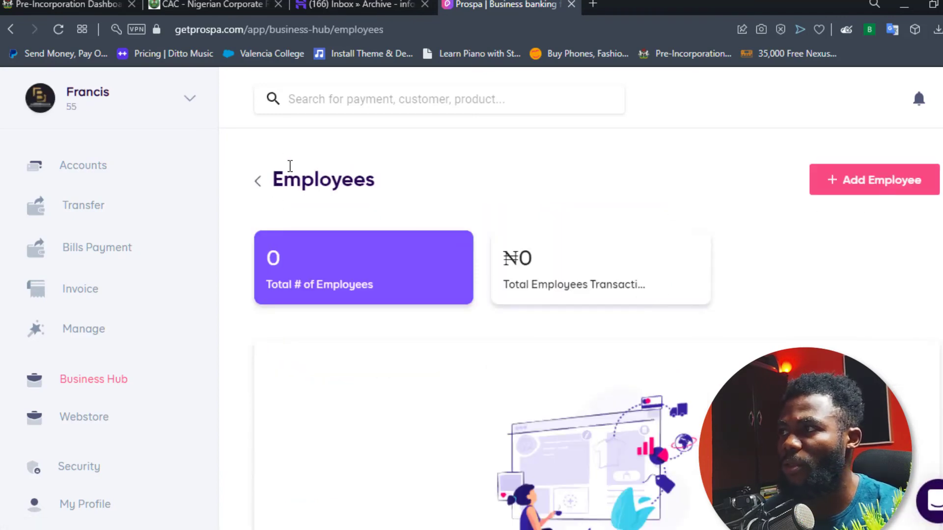
click(257, 181)
click(87, 430)
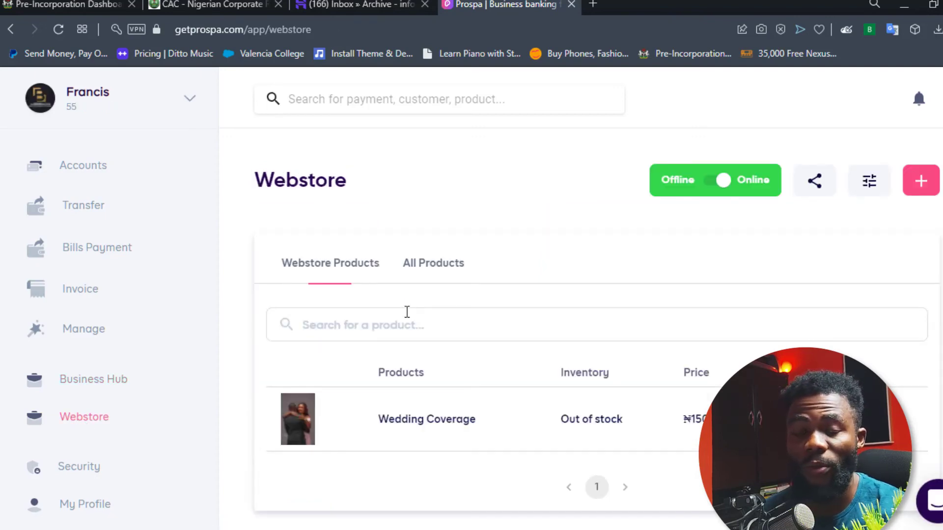
scroll(471, 346, down, 1)
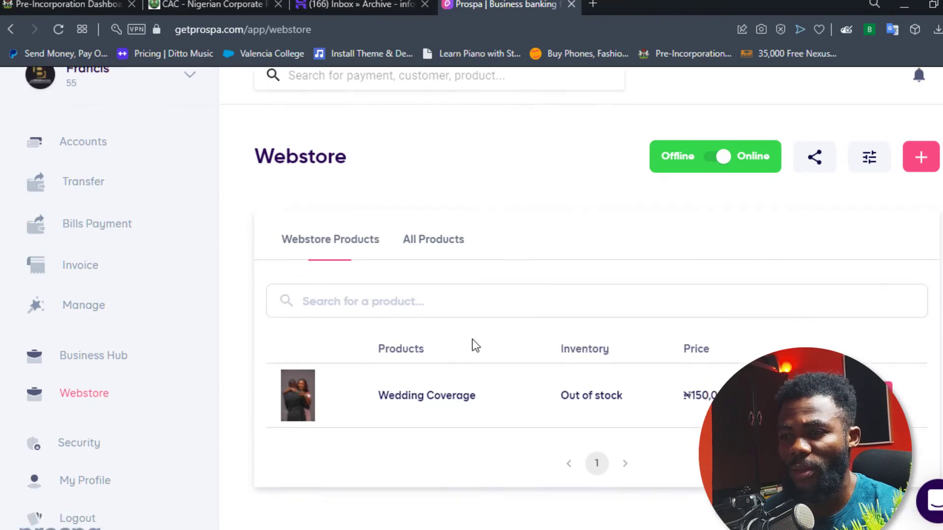
click(400, 371)
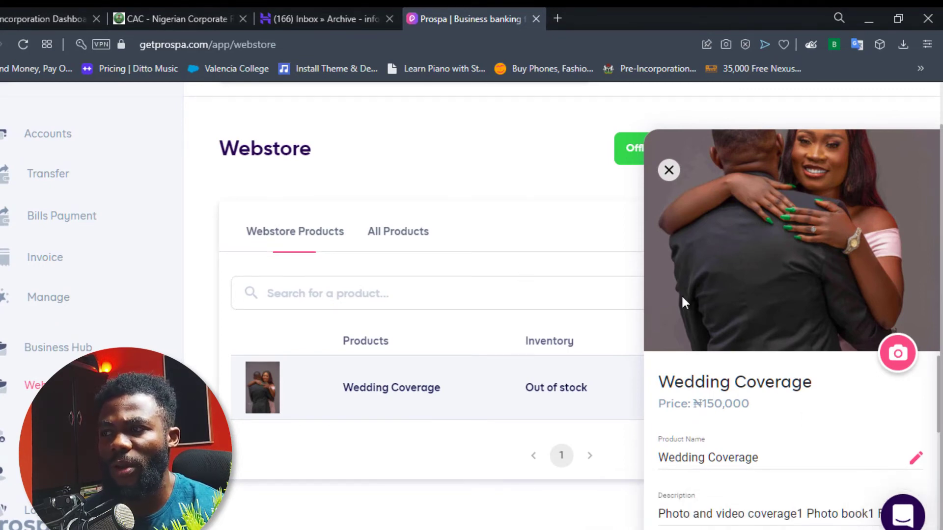
Close the product details and open the public TheBrimFactor webstore from its share link.
click(669, 170)
click(781, 151)
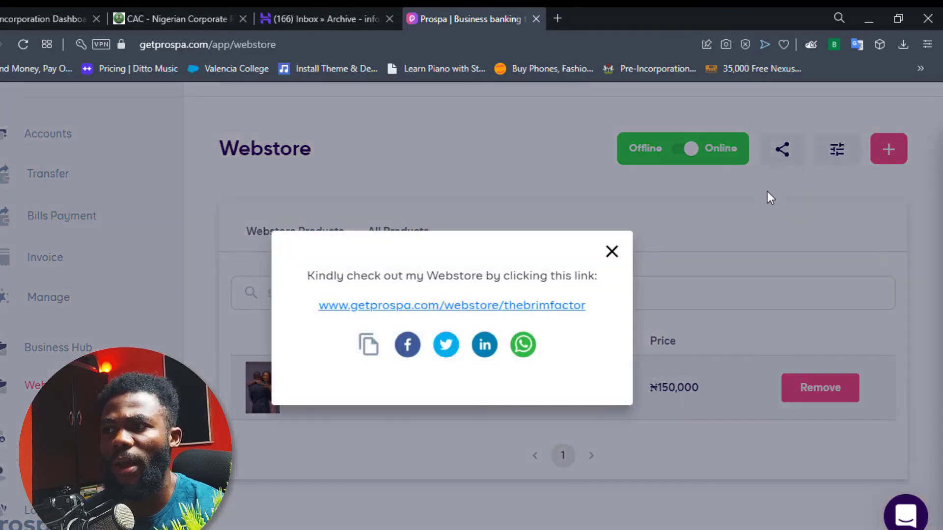
click(432, 305)
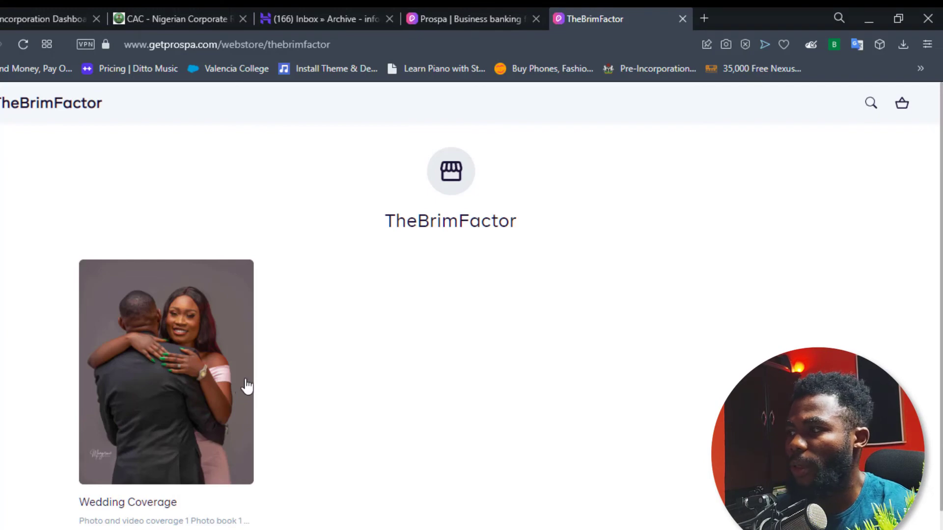
Open the Wedding Coverage product and choose Buy it Now.
scroll(150, 406, down, 1)
click(194, 365)
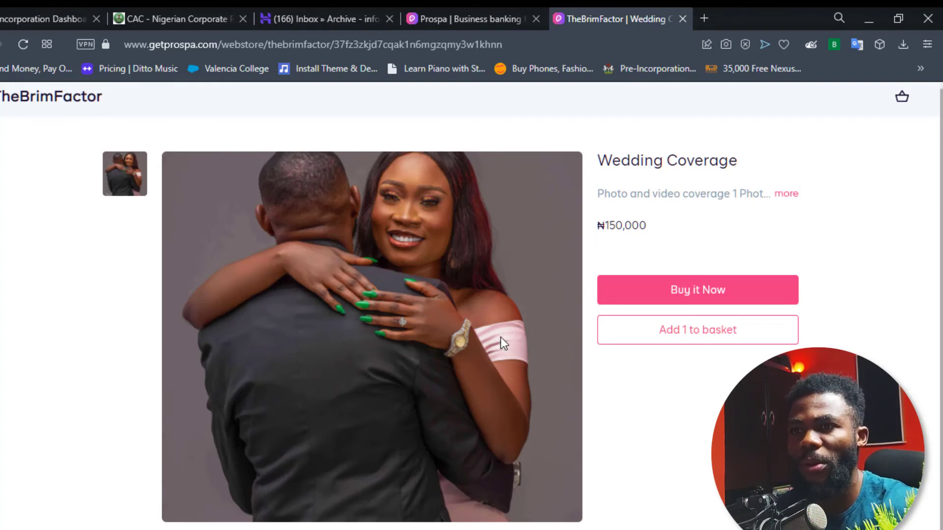
click(690, 294)
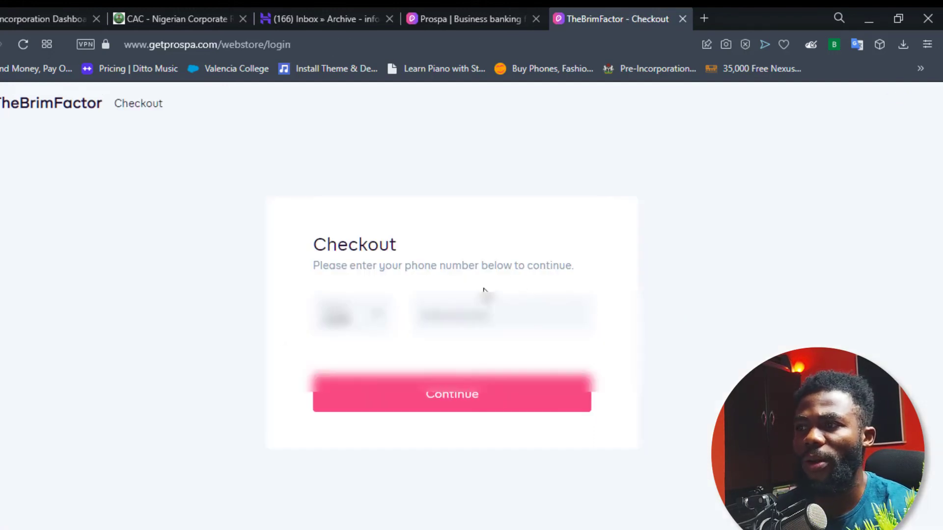
Fill in the buyer's phone number from autofill suggestions and continue checkout.
click(487, 310)
click(480, 388)
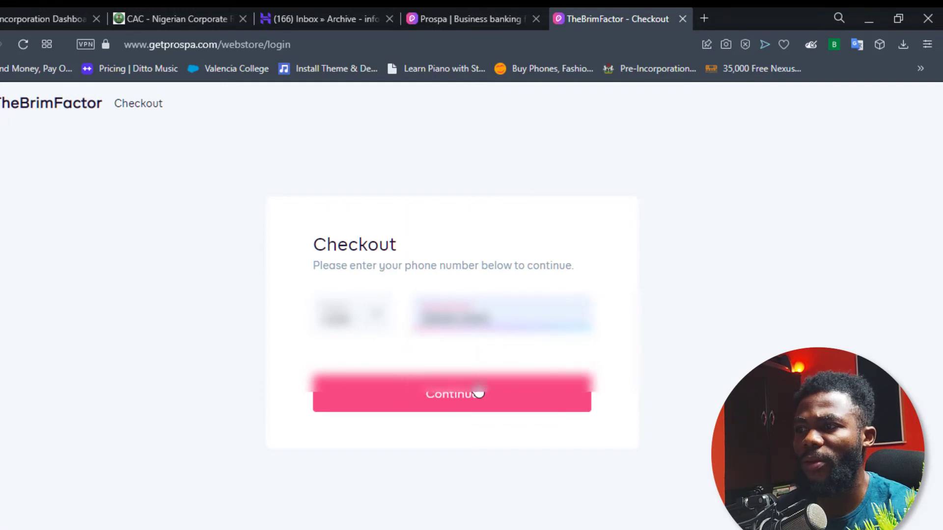
click(404, 405)
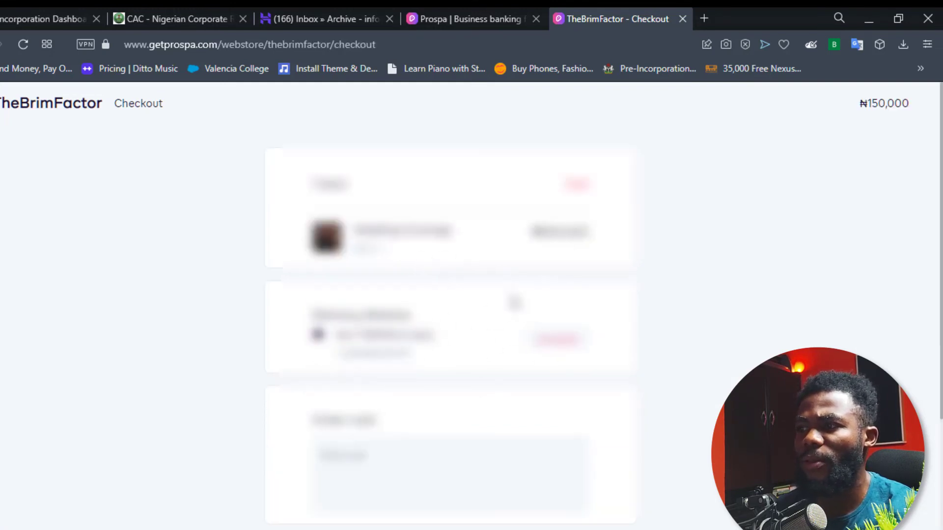
Proceed to payment for Wedding Coverage, then return to Prospa's Webstore page.
scroll(403, 344, down, 1)
scroll(470, 413, down, 2)
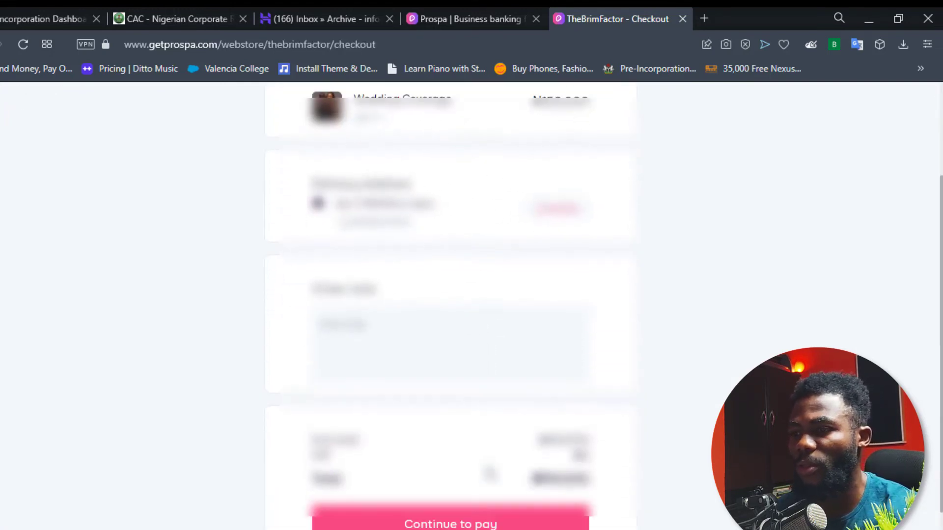
click(443, 478)
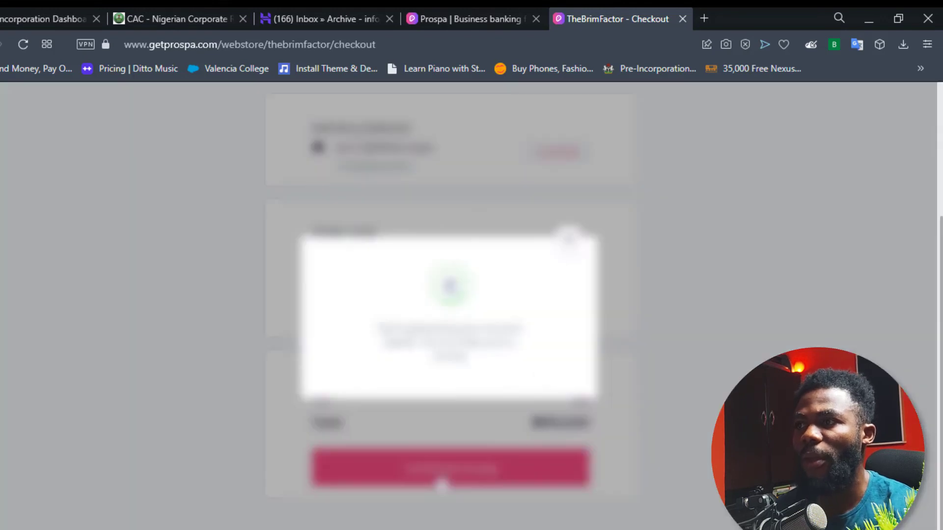
click(458, 16)
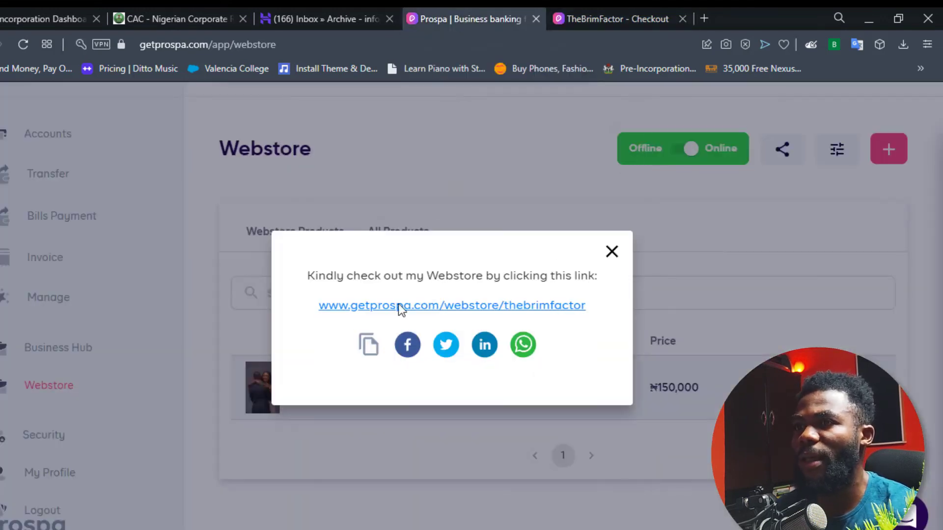
Close the thebrimfactor share-link popup and reopen the Accounts dashboard from the sidebar.
click(476, 219)
click(58, 138)
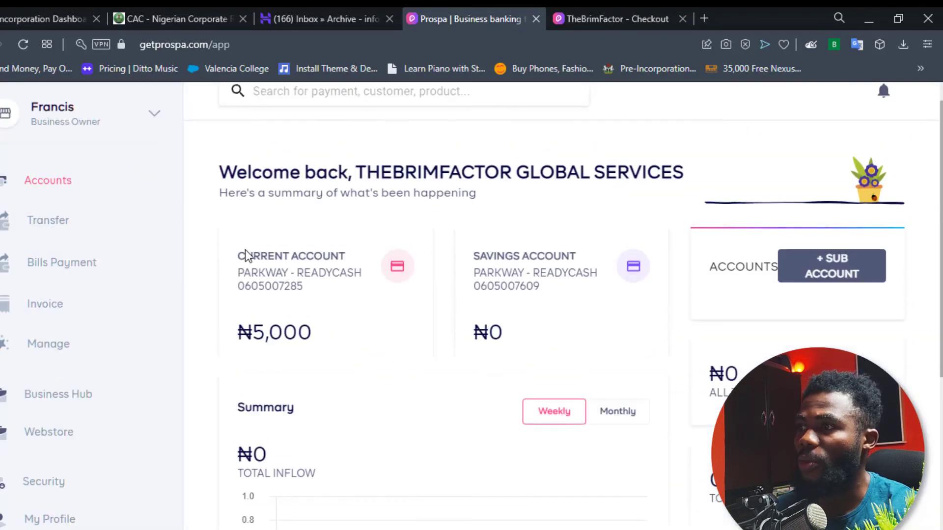